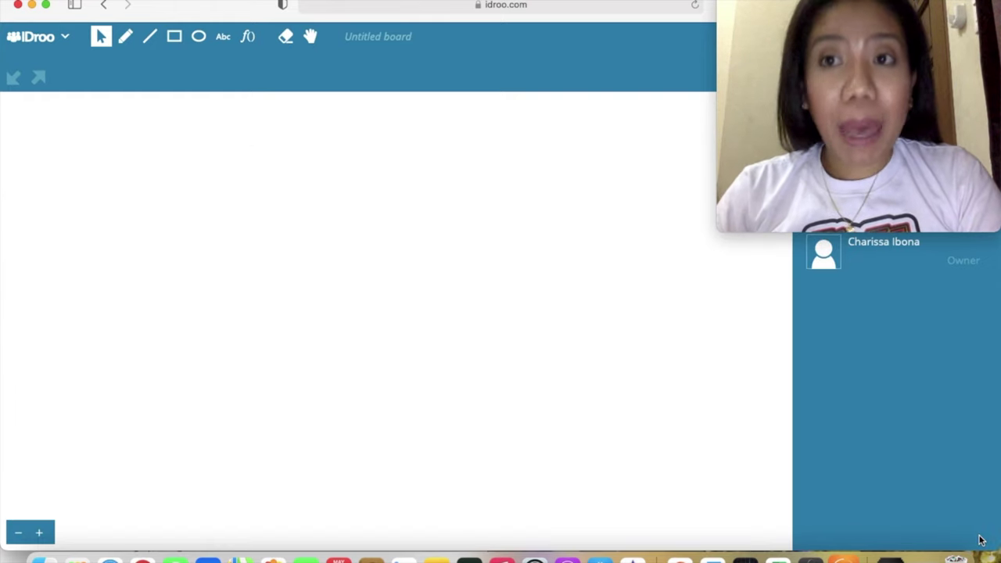
- Add a text box reading "CARABAO" in the middle of the board and shrink its frame to fit the word
{"action": "left_click", "coordinate": [223, 45]}
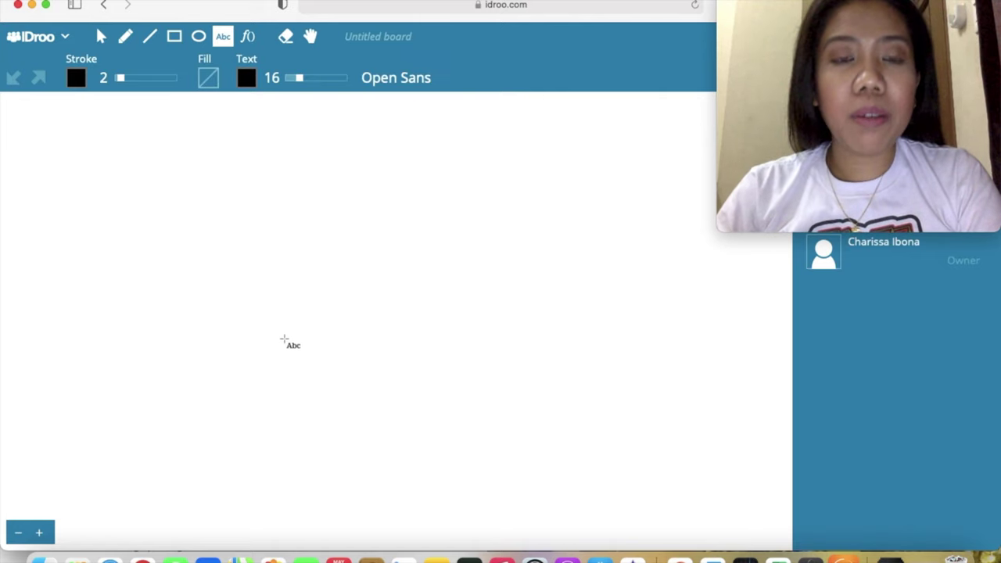
{"action": "left_click_drag", "start_coordinate": [286, 257], "coordinate": [472, 374]}
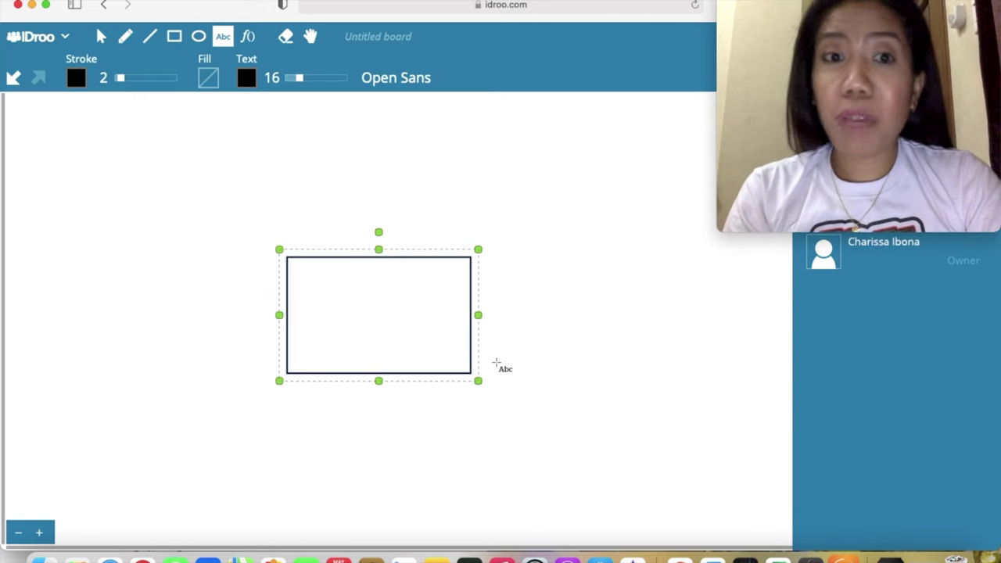
{"action": "type", "text": "CARABAO"}
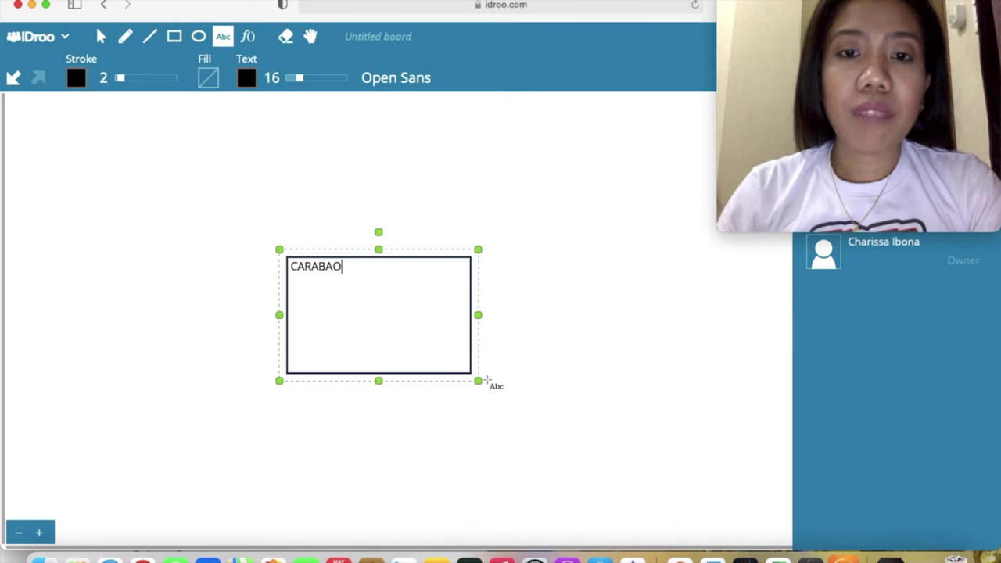
{"action": "left_click_drag", "start_coordinate": [478, 381], "coordinate": [357, 295]}
{"action": "left_click", "coordinate": [296, 250]}
{"action": "left_click", "coordinate": [326, 266]}
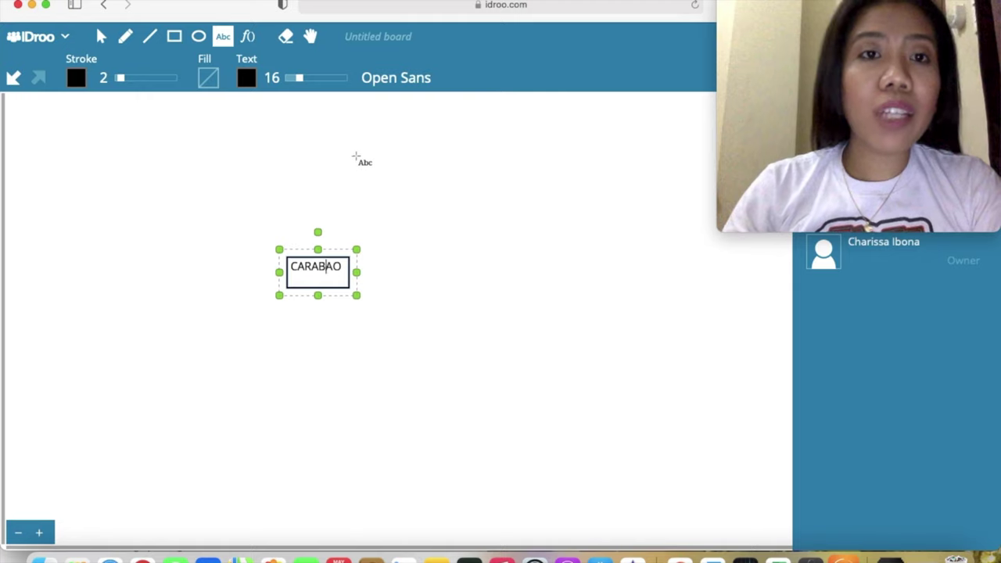
- Draw four straight black lines with stroke width 5, one outward from each side of the CARABAO box
{"action": "left_click", "coordinate": [126, 38]}
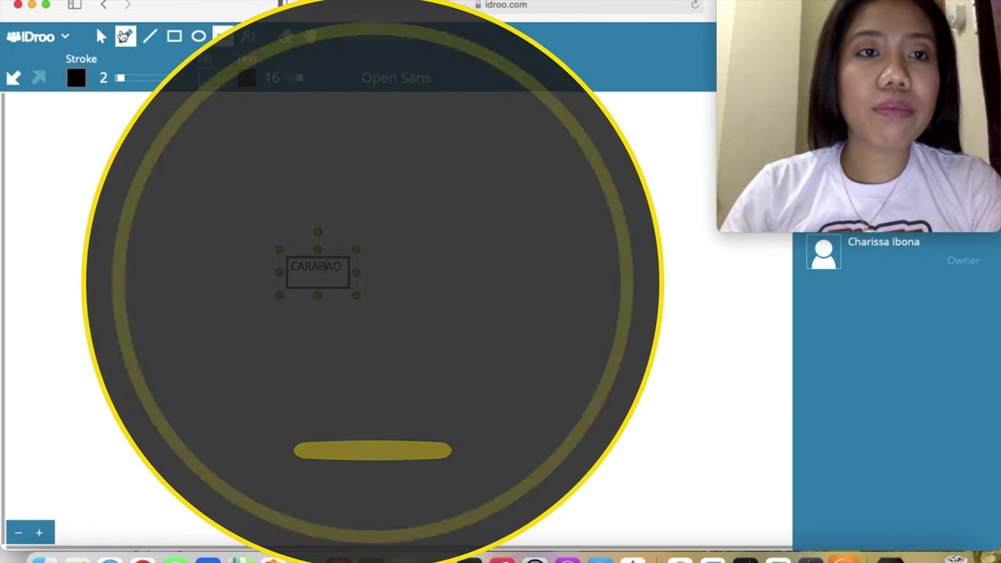
{"action": "left_click", "coordinate": [101, 37]}
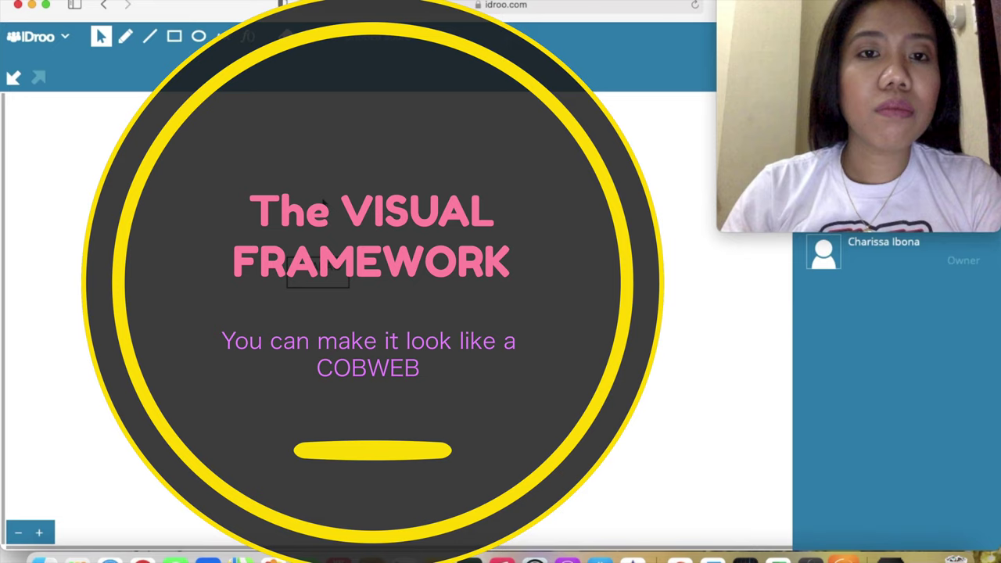
{"action": "left_click", "coordinate": [150, 37]}
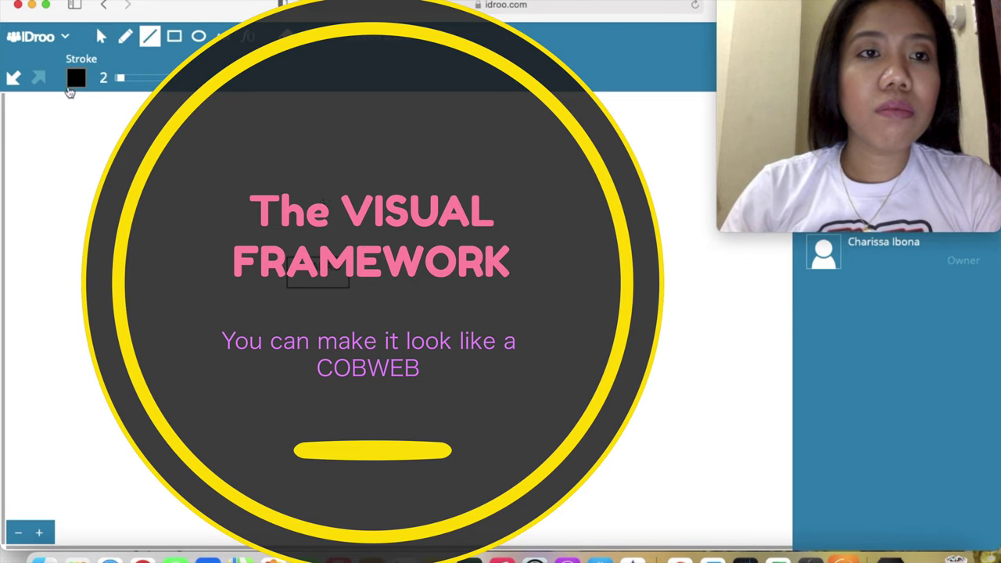
{"action": "left_click_drag", "start_coordinate": [119, 78], "coordinate": [129, 78]}
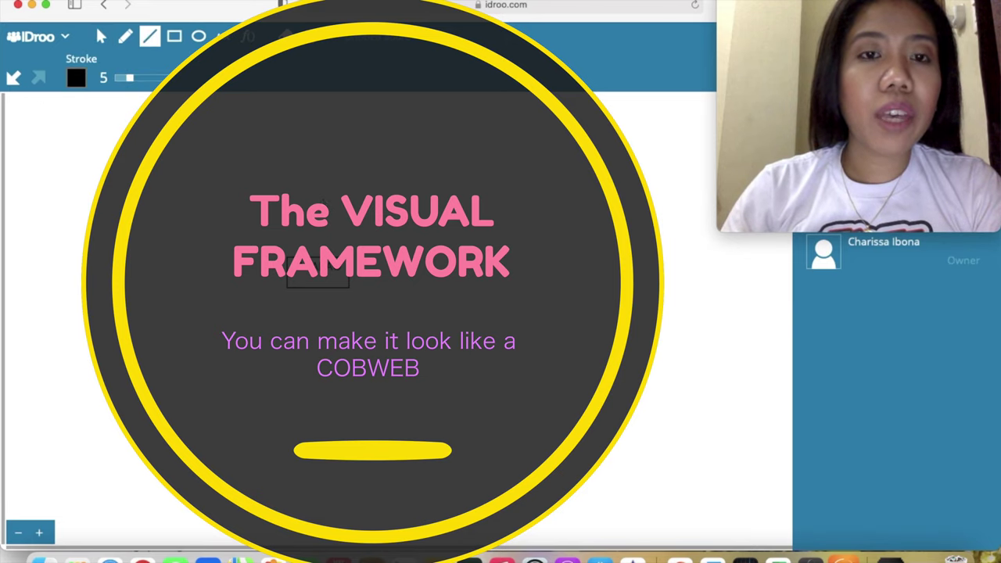
{"action": "left_click_drag", "start_coordinate": [315, 200], "coordinate": [314, 254]}
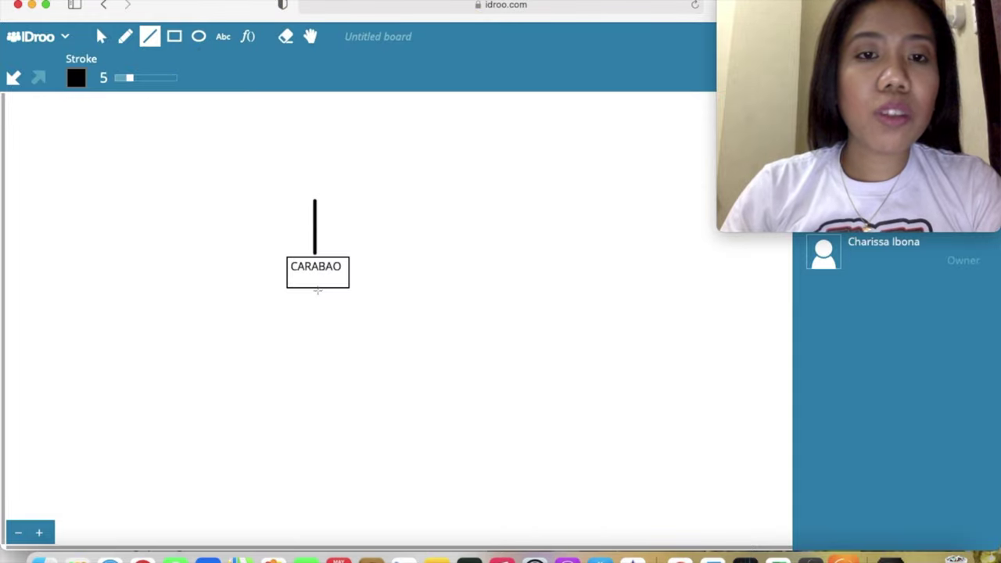
{"action": "left_click_drag", "start_coordinate": [317, 290], "coordinate": [318, 341]}
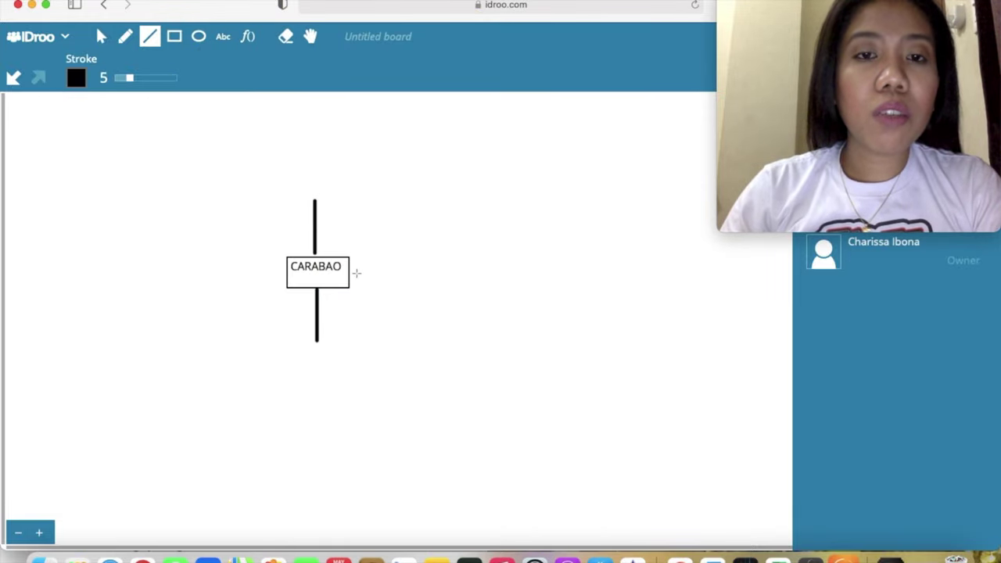
{"action": "left_click_drag", "start_coordinate": [353, 272], "coordinate": [408, 272]}
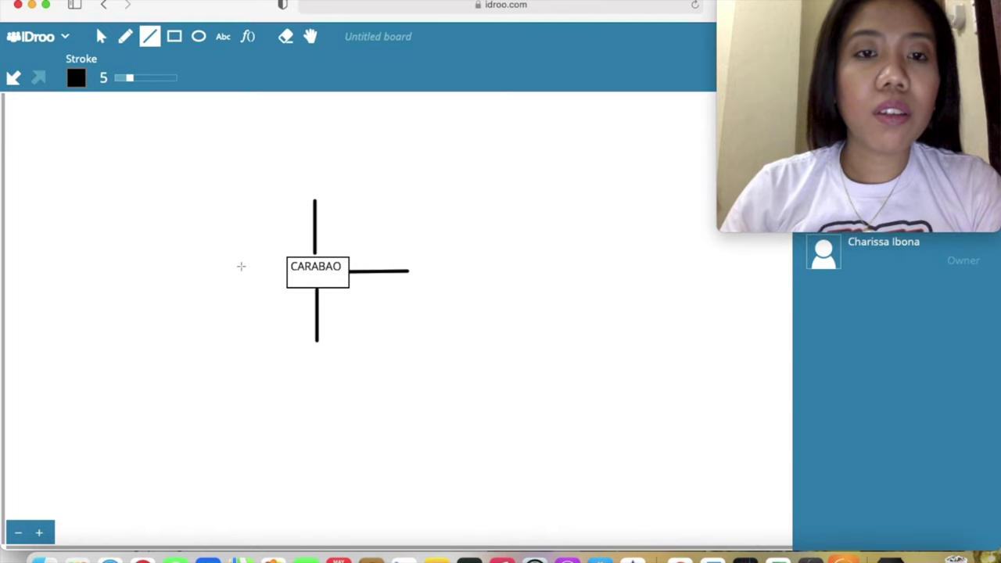
{"action": "left_click_drag", "start_coordinate": [228, 269], "coordinate": [286, 271]}
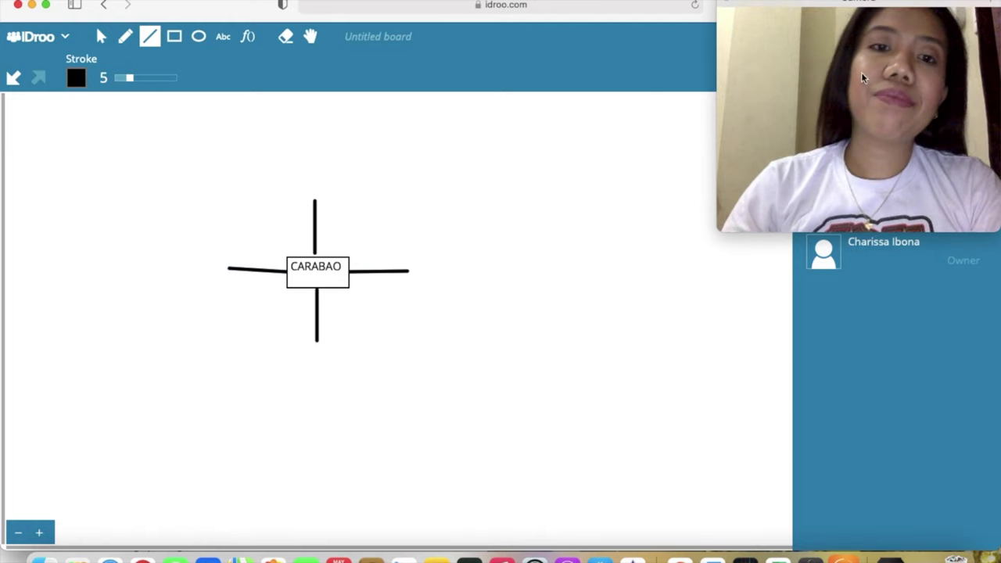
- Add a red-outlined text box reading "HARDWORK" at the end of the line above CARABAO
{"action": "left_click", "coordinate": [223, 38]}
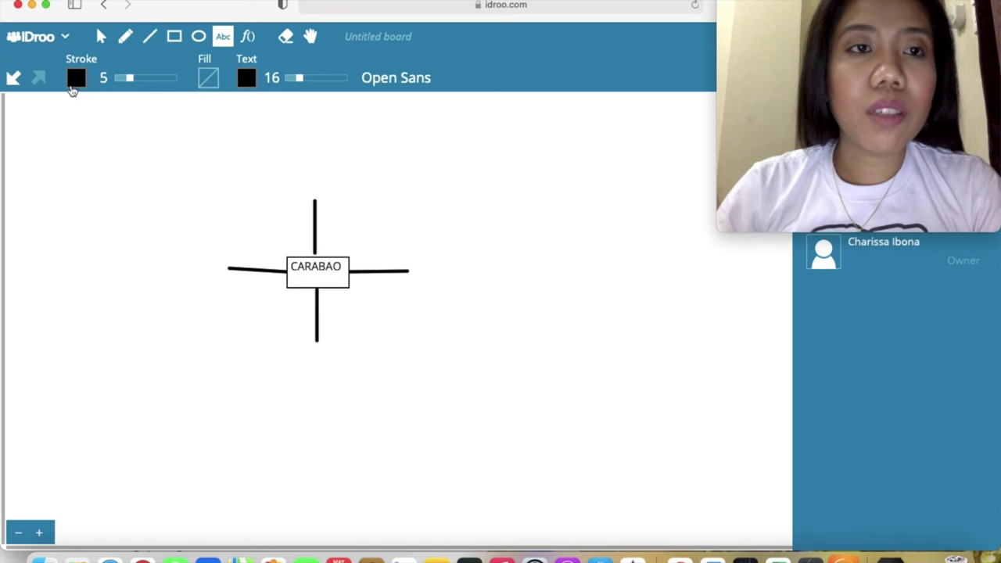
{"action": "left_click", "coordinate": [72, 87]}
{"action": "left_click", "coordinate": [76, 100]}
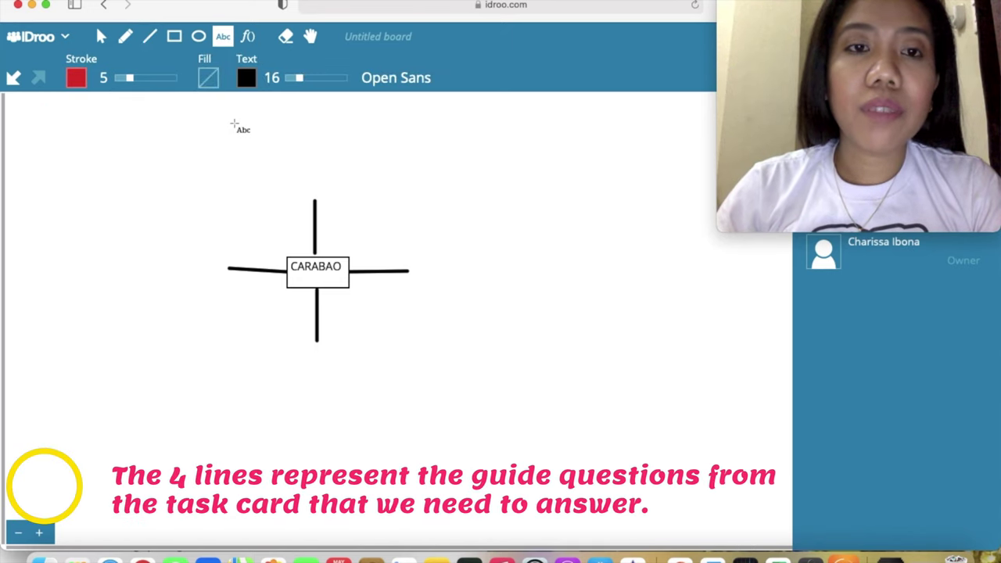
{"action": "left_click_drag", "start_coordinate": [233, 123], "coordinate": [401, 199]}
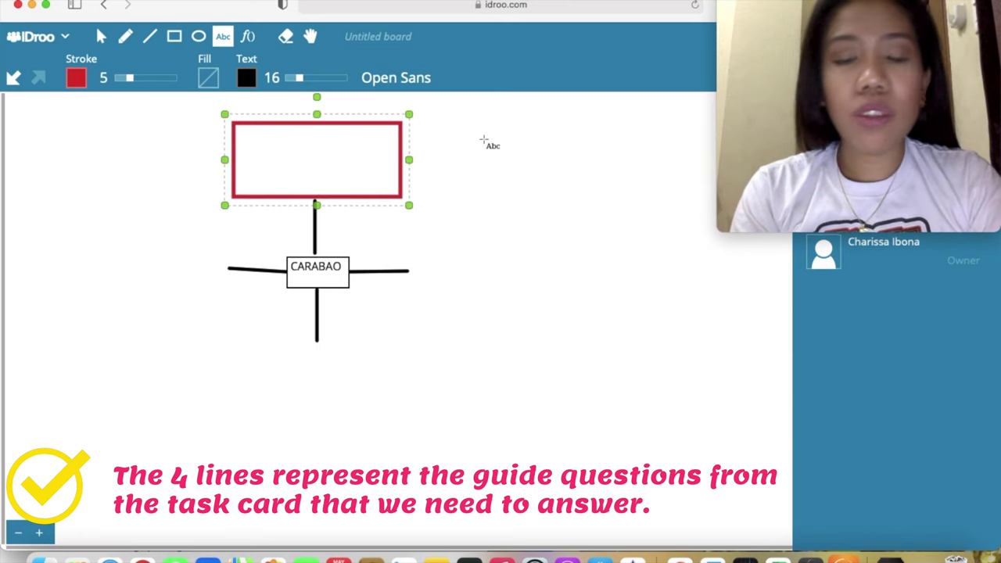
{"action": "type", "text": "HARED"}
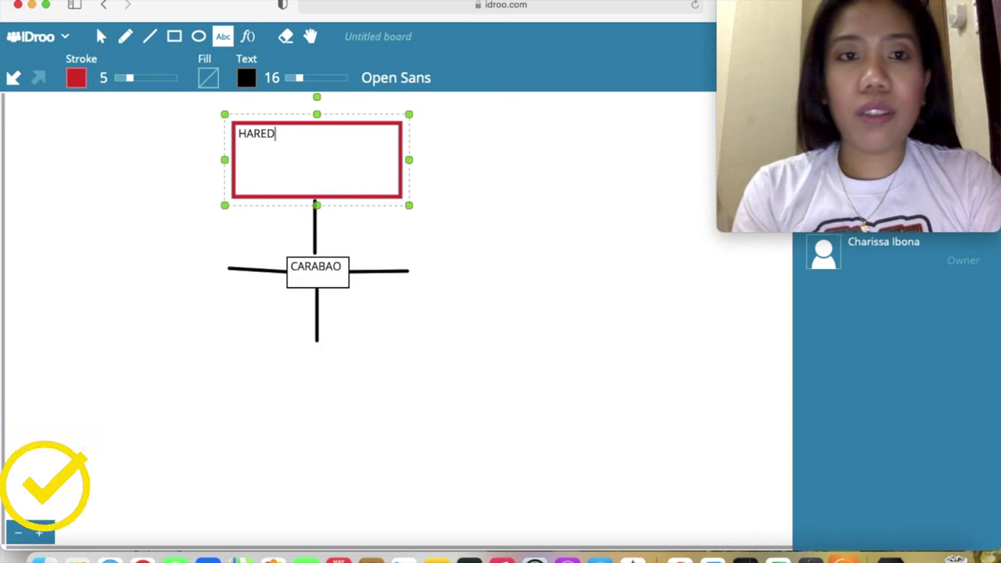
{"action": "key", "text": "BackSpace"}
{"action": "key", "text": "BackSpace"}
{"action": "type", "text": "DWOR"}
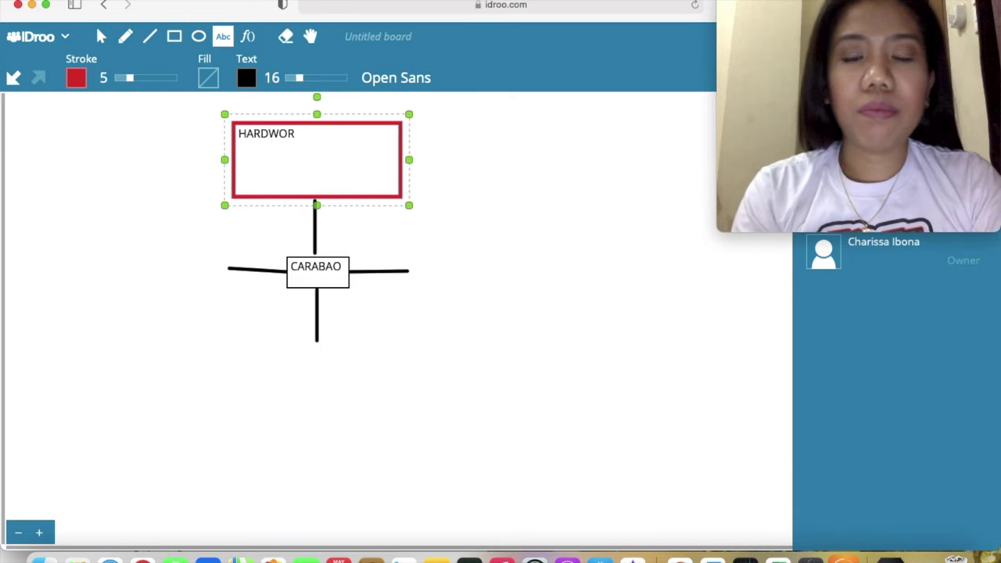
{"action": "type", "text": "K"}
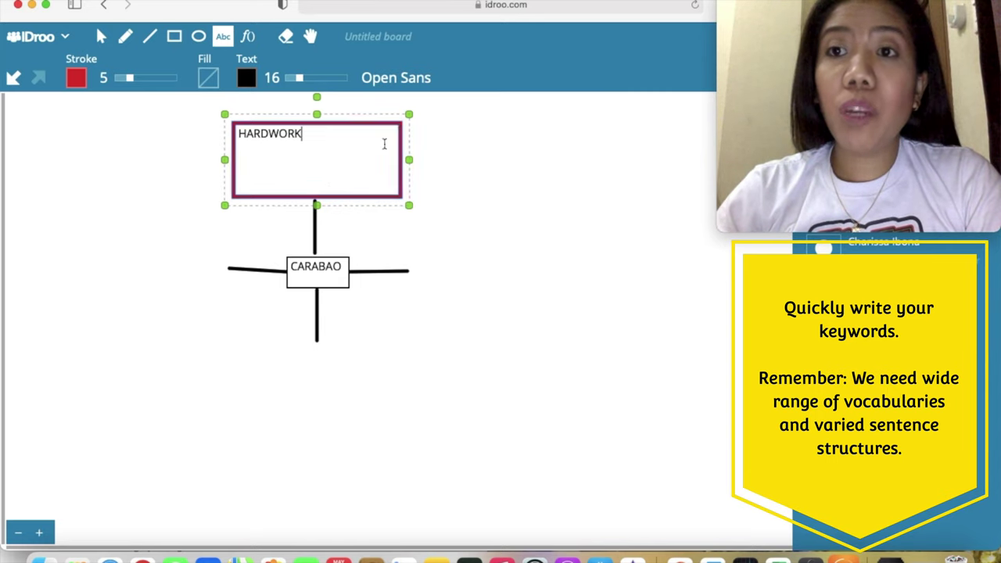
- Add a red-outlined text box reading "90S - FARM - PROVINCE - CEBU" at the end of the line right of CARABAO
{"action": "left_click_drag", "start_coordinate": [413, 239], "coordinate": [595, 330]}
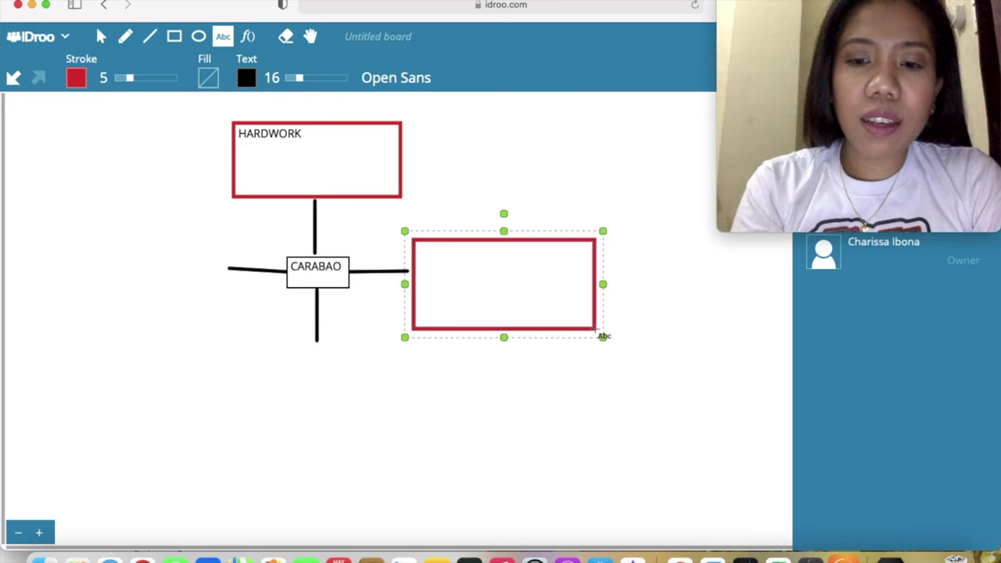
{"action": "left_click", "coordinate": [603, 335]}
{"action": "type", "text": "90S"}
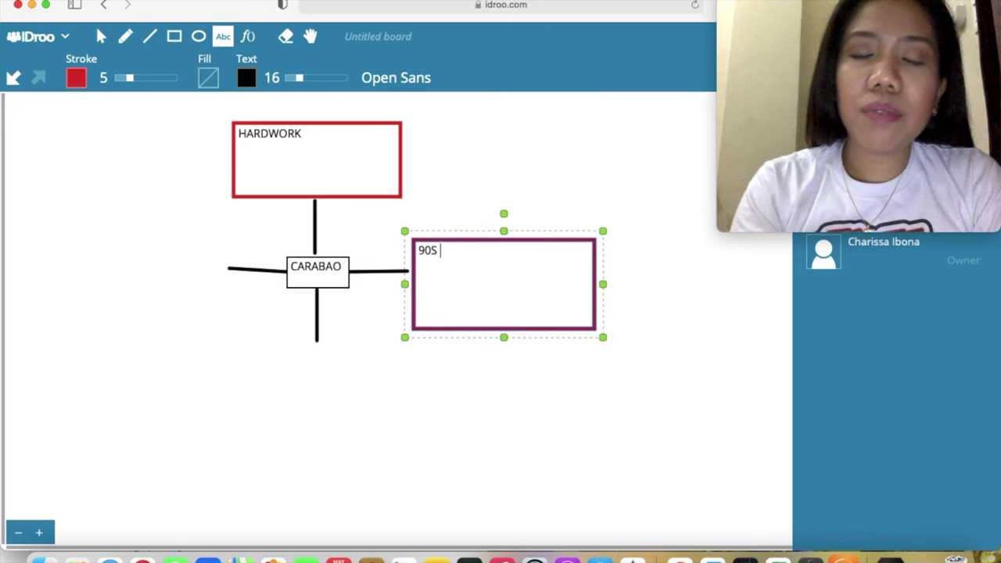
{"action": "type", "text": " - FARM"}
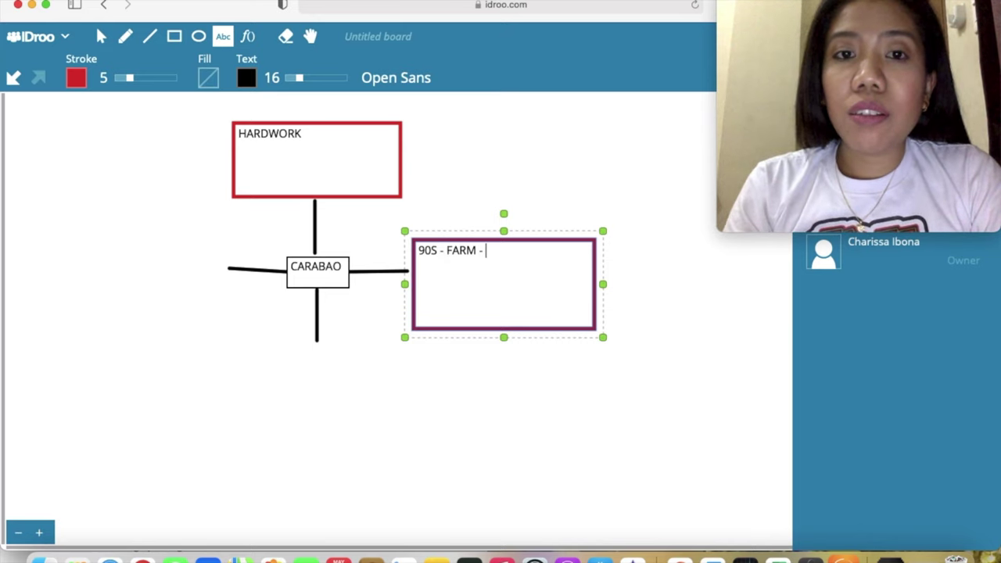
{"action": "type", "text": " - PROVID"}
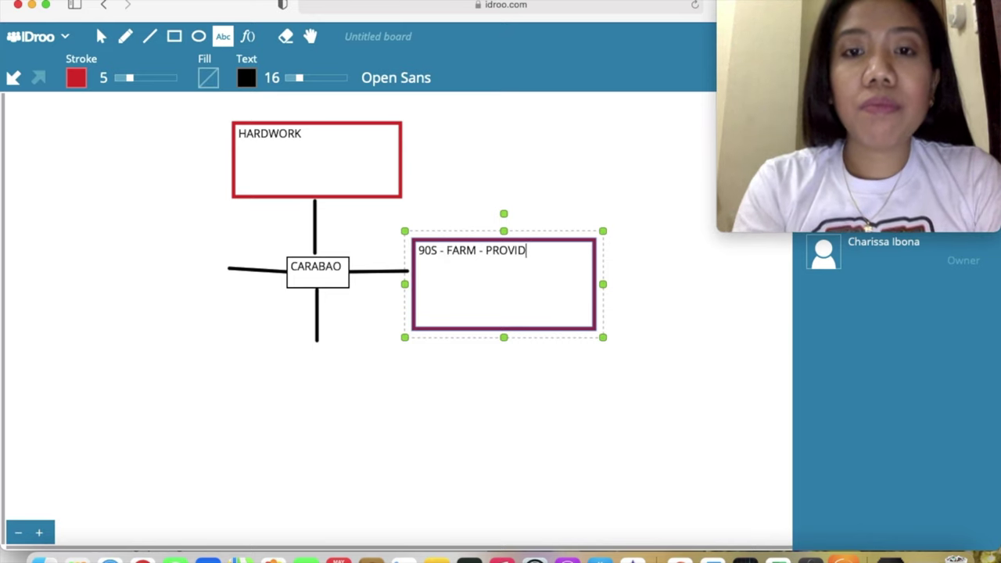
{"action": "key", "text": "BackSpace"}
{"action": "type", "text": "NCE - CEBU"}
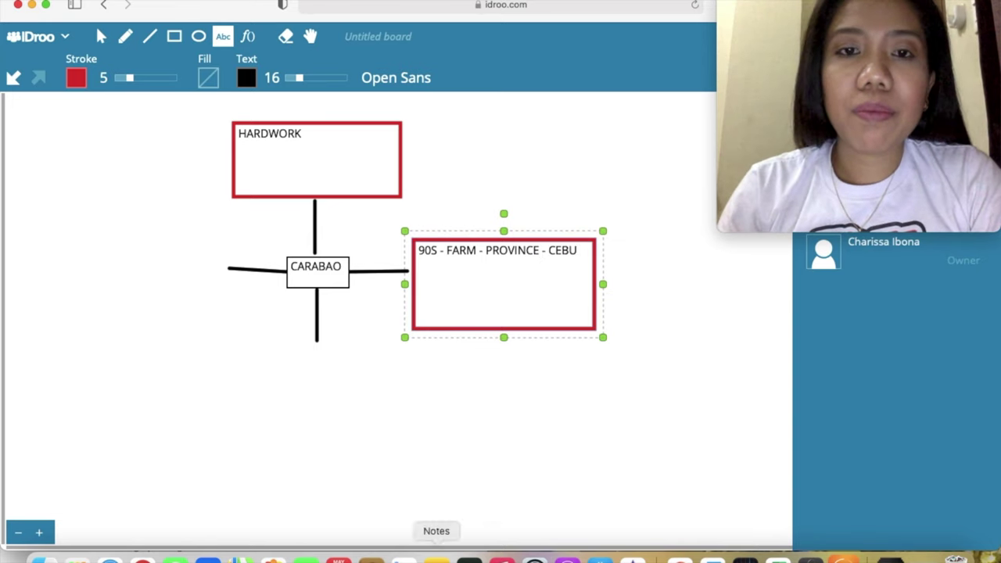
- Add a wide red-outlined text box under the line below CARABAO reading "HELPS- FARMING - PLANTING - PLOWING - HARVESTING"
{"action": "left_click", "coordinate": [207, 373]}
{"action": "left_click_drag", "start_coordinate": [207, 373], "coordinate": [465, 450]}
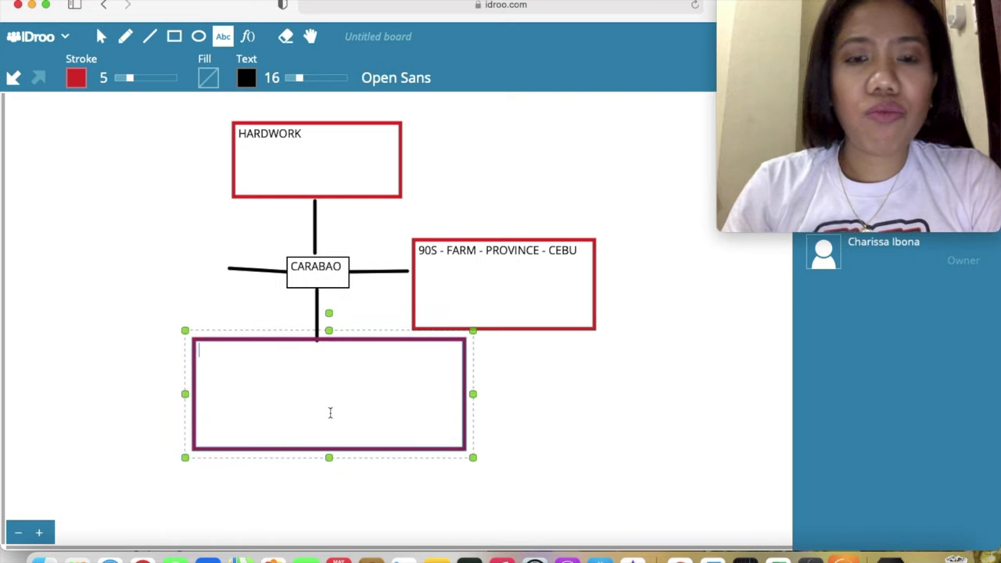
{"action": "type", "text": "HELPS"}
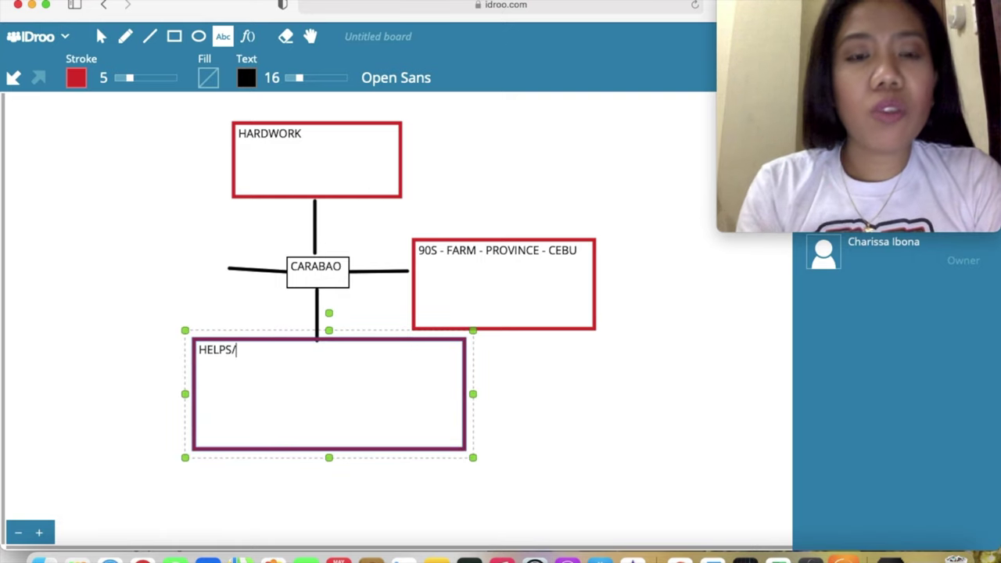
{"action": "type", "text": "/"}
{"action": "key", "text": "BackSpace"}
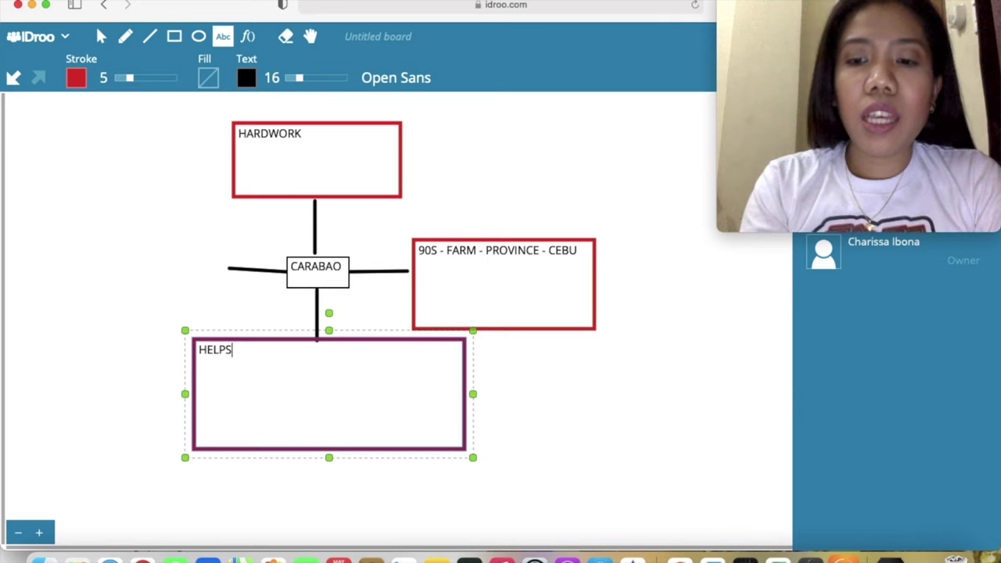
{"action": "type", "text": "- FARM"}
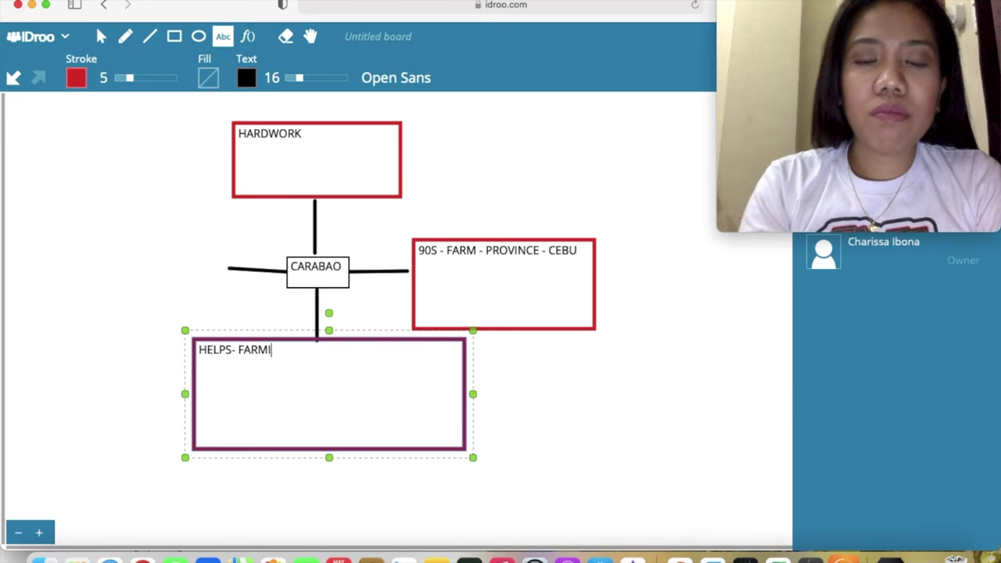
{"action": "type", "text": "ING - PLANTING"}
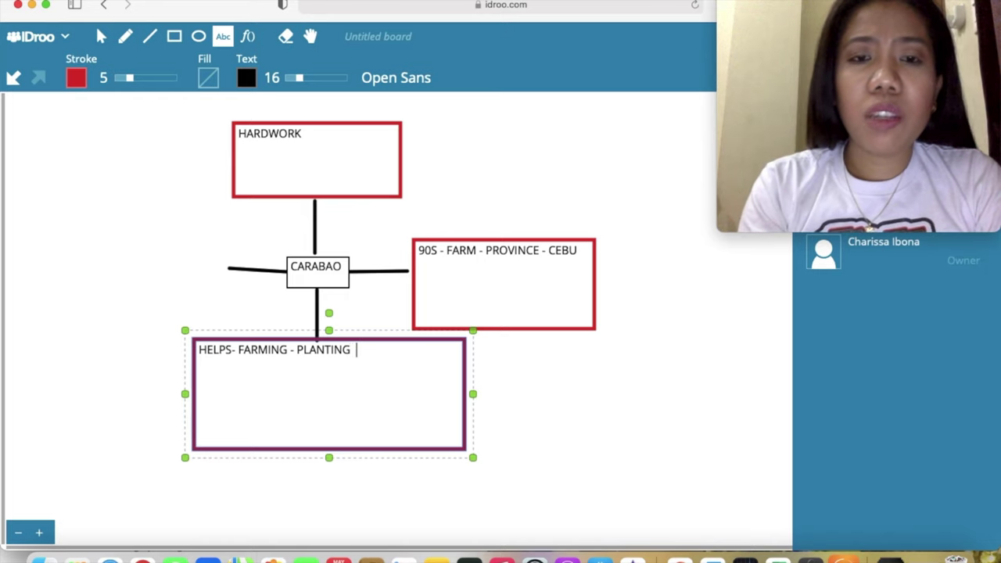
{"action": "type", "text": " - PLOW"}
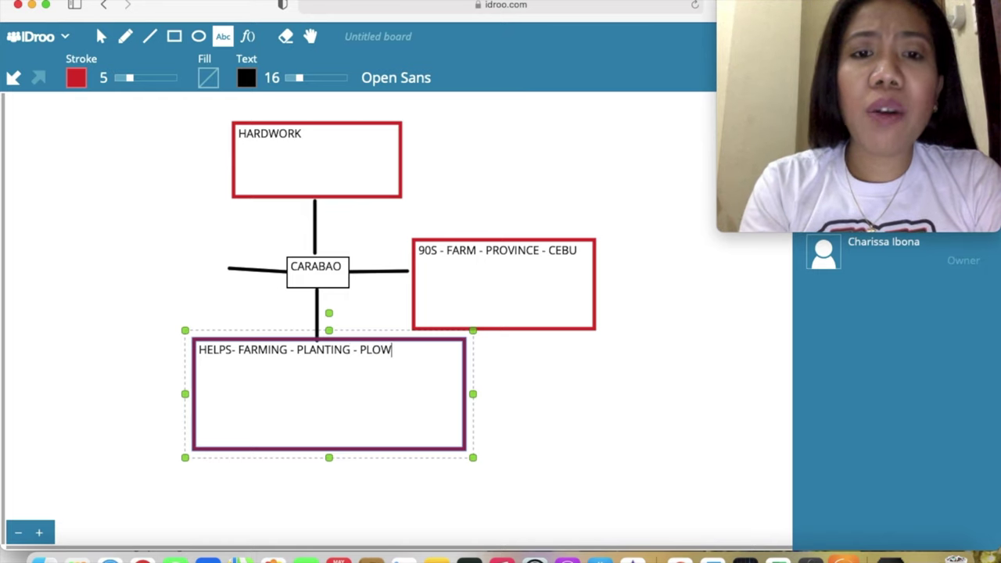
{"action": "type", "text": "ING - HAR"}
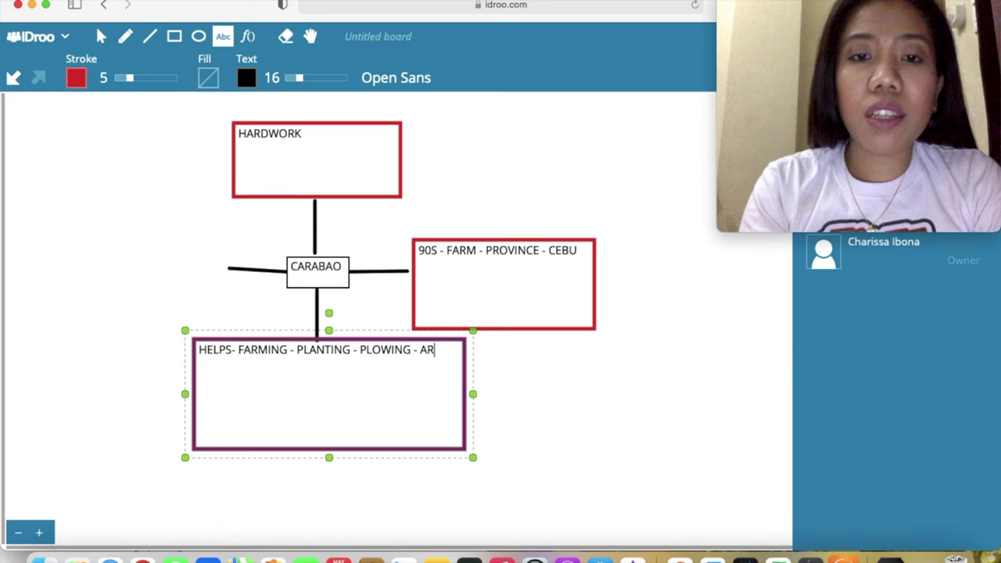
{"action": "key", "text": "BackSpace"}
{"action": "key", "text": "BackSpace"}
{"action": "type", "text": "HARVESTING "}
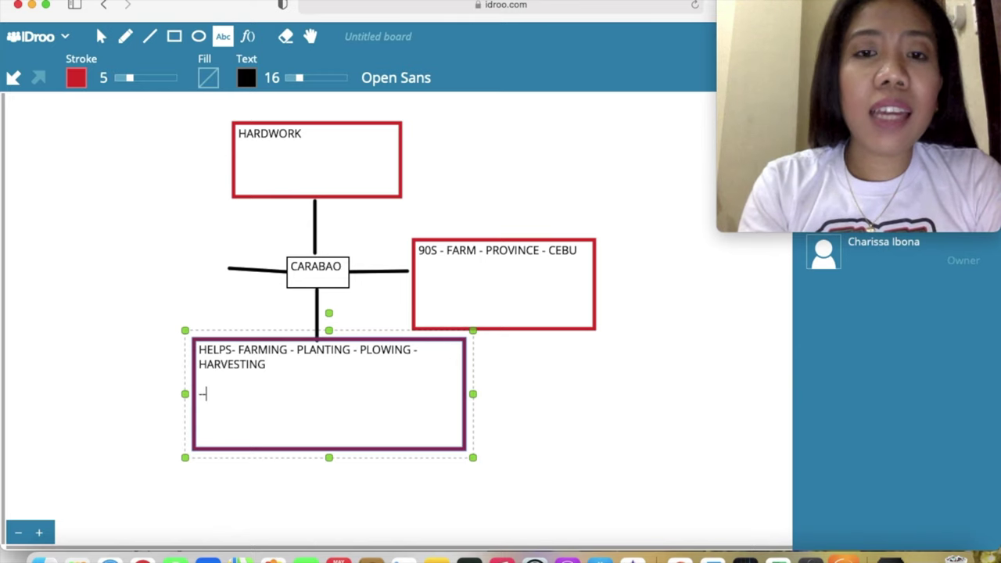
- Add the line "-- AGRICULTURE- COMFORTABLE - EASIER" to the box below CARABAO, leaving a blank line above it
{"action": "type", "text": "-- AGRIC"}
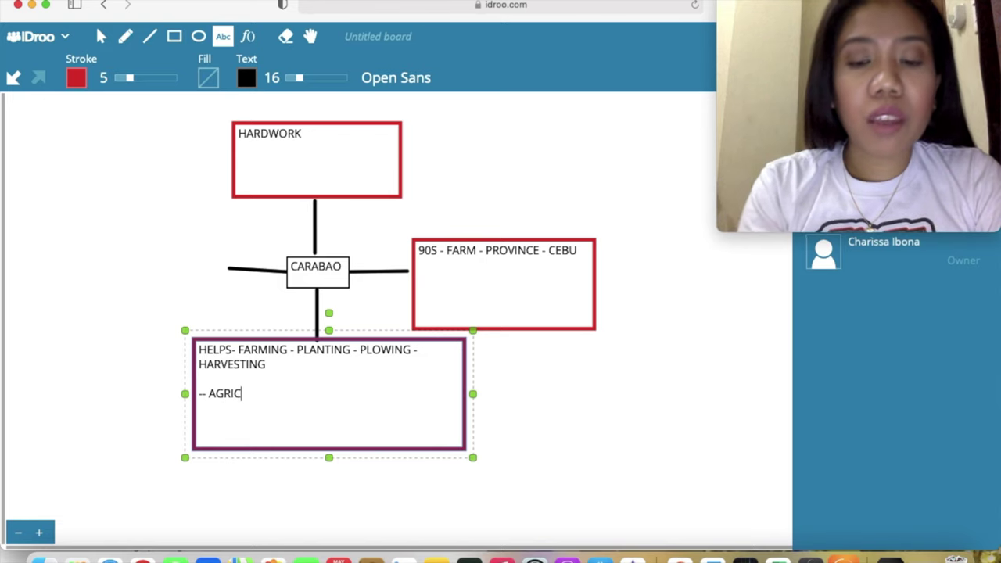
{"action": "type", "text": "ULTURE"}
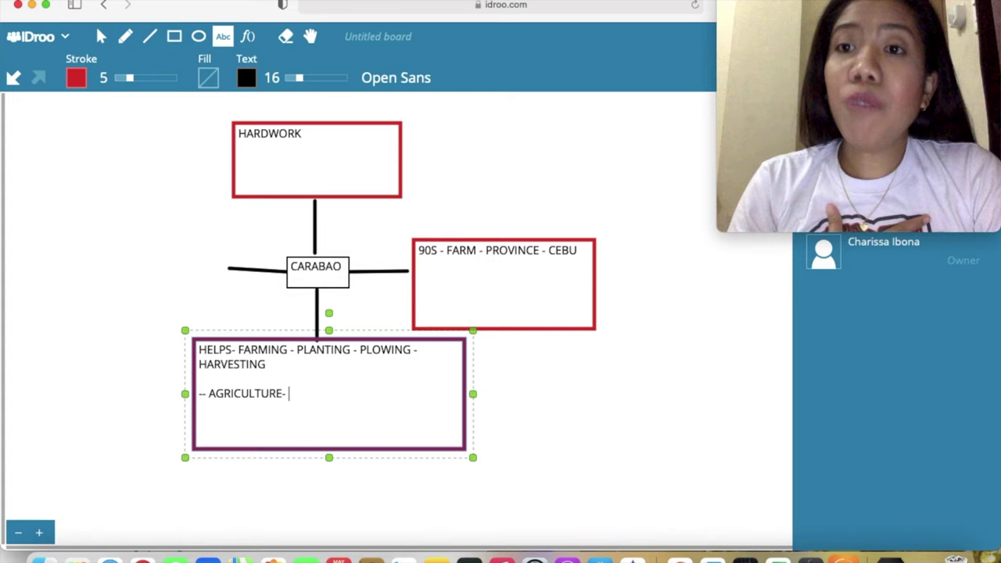
{"action": "type", "text": "COMFORTABLE - EASIER"}
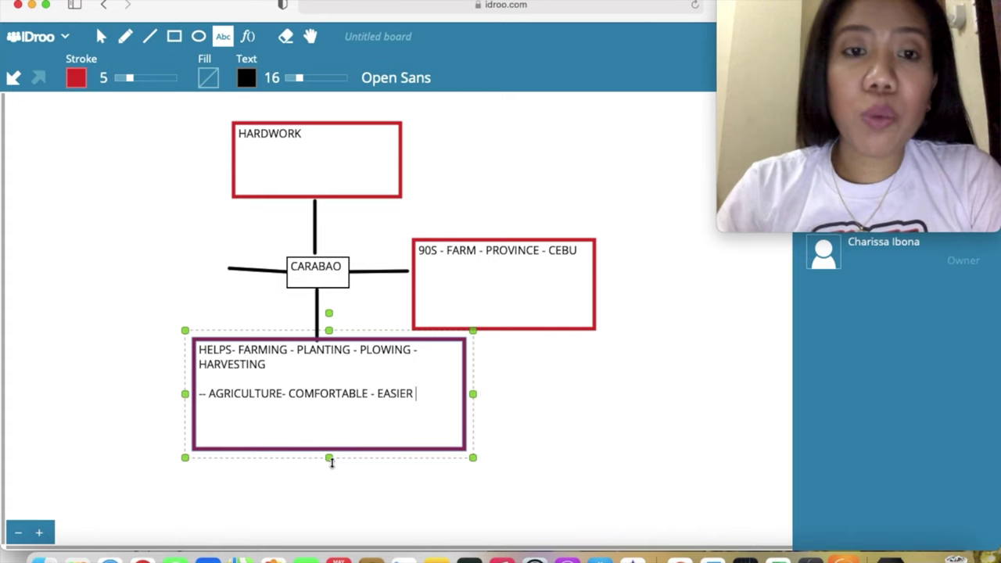
- Add a red-outlined text box at the end of the line left of CARABAO reading "HAPPY" and "JOY" on separate lines
{"action": "left_click_drag", "start_coordinate": [17, 192], "coordinate": [225, 325]}
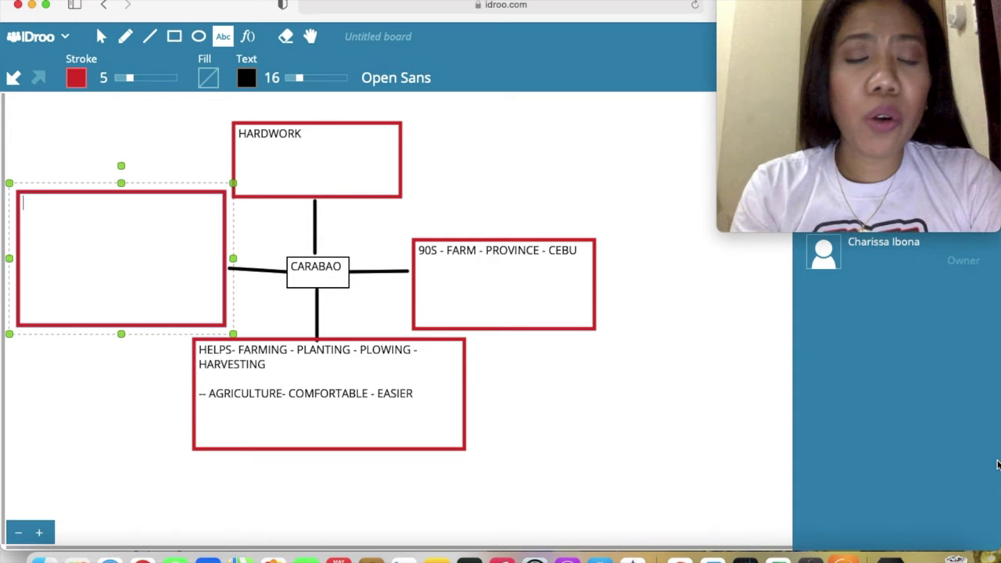
{"action": "type", "text": "HAPPY"}
{"action": "key", "text": "Return"}
{"action": "type", "text": "JOY"}
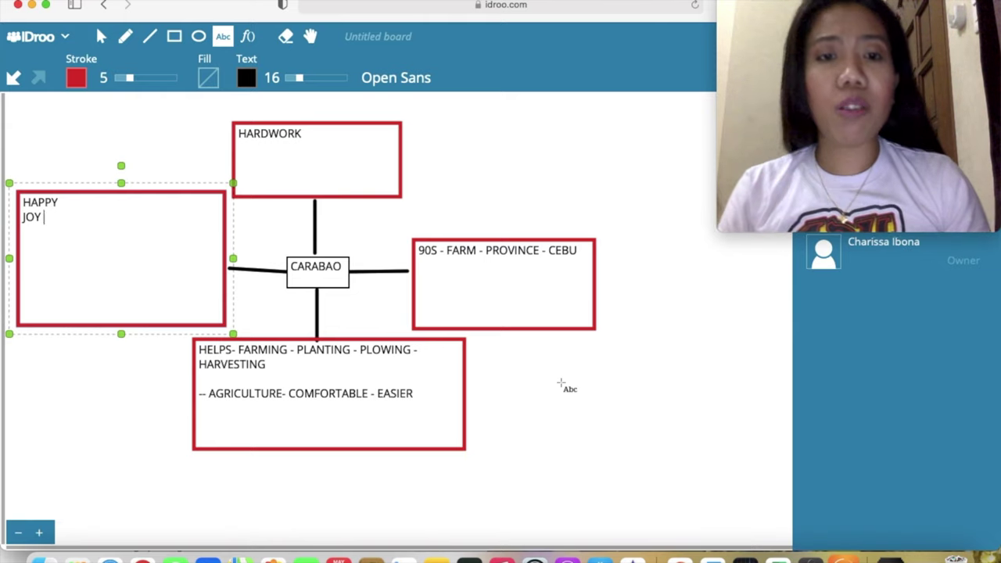
- Add a separate red-outlined text box below the "90S - FARM - PROVINCE - CEBU" box reading "EXAMPLE - 2 MINS"
{"action": "left_click_drag", "start_coordinate": [508, 372], "coordinate": [729, 493]}
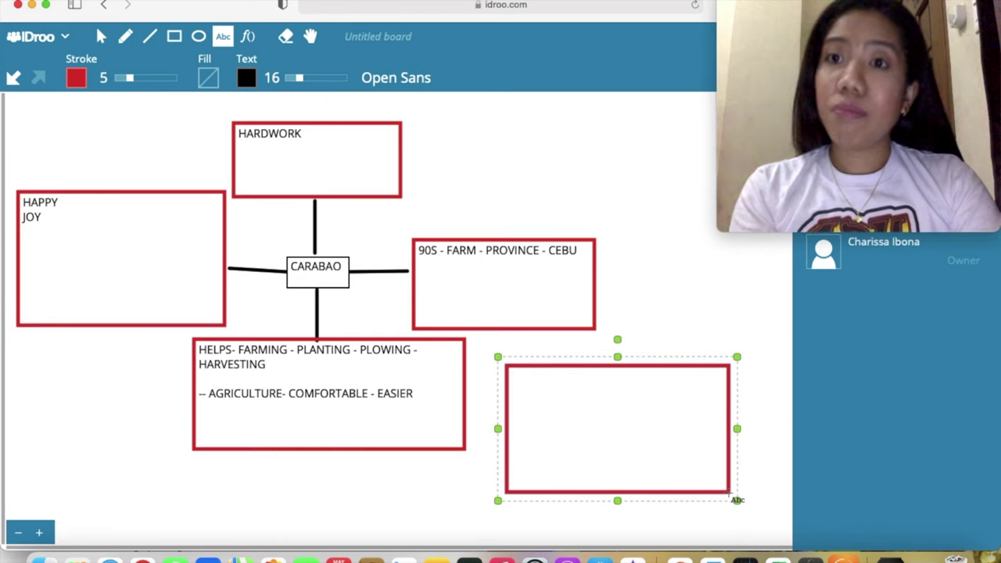
{"action": "type", "text": "EXAMP"}
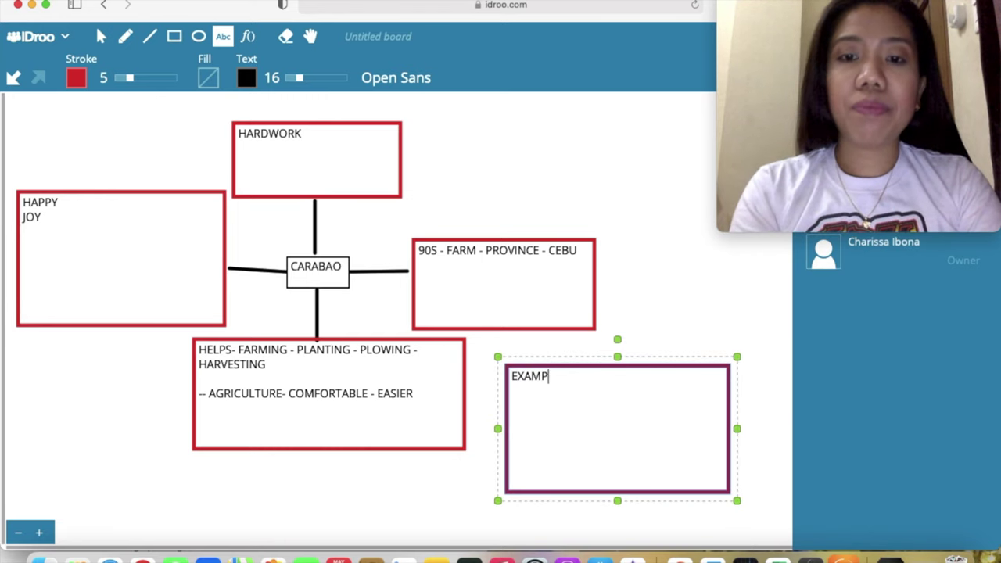
{"action": "type", "text": "LE -"}
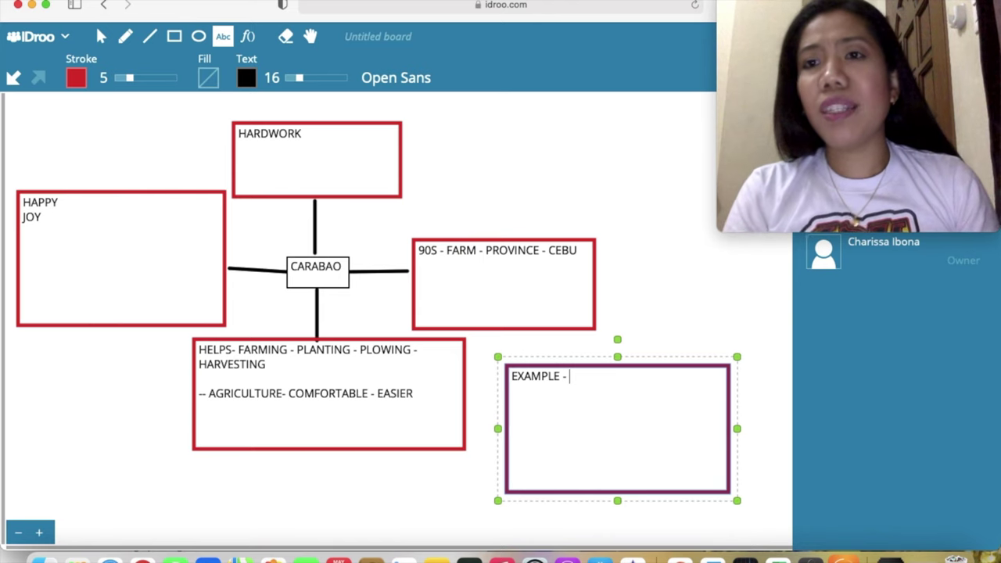
{"action": "type", "text": "2"}
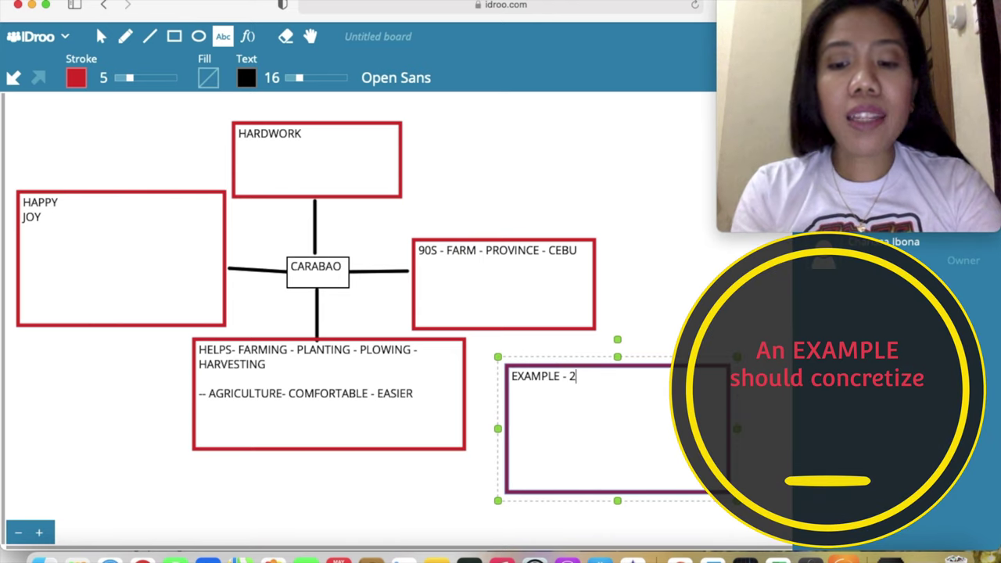
{"action": "type", "text": " MINS"}
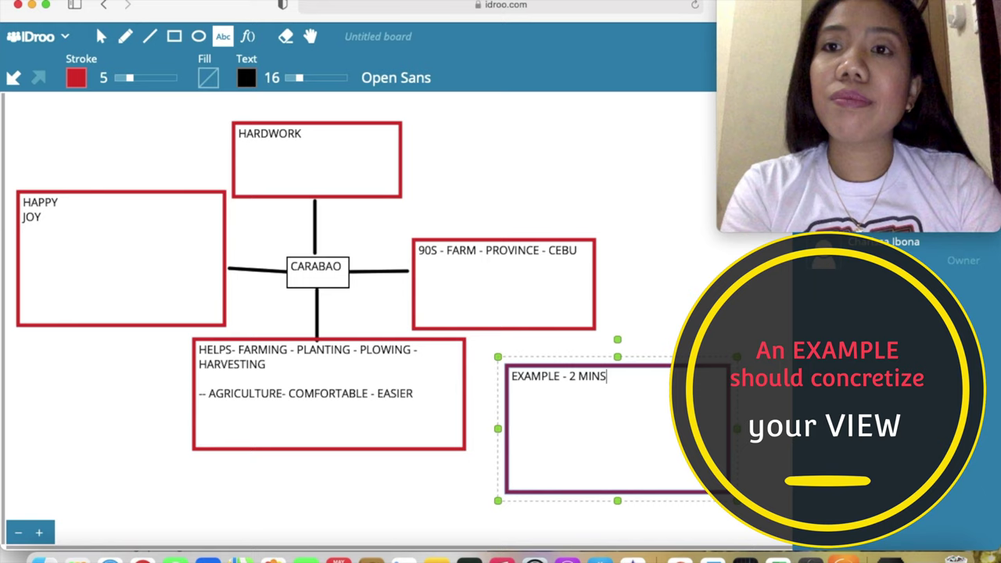